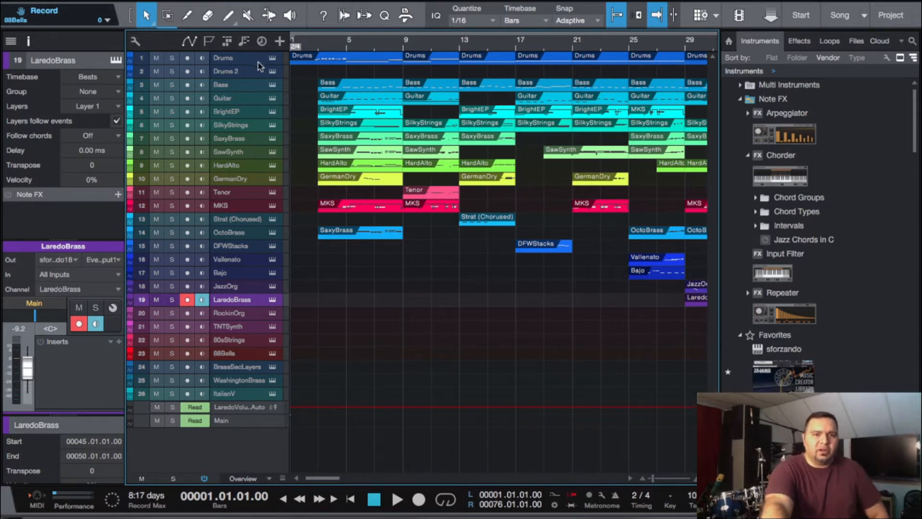
Select the Drums and Drums 2 instrument tracks together and enlarge their track heights in the arrangement
scroll(362, 94, down, 5)
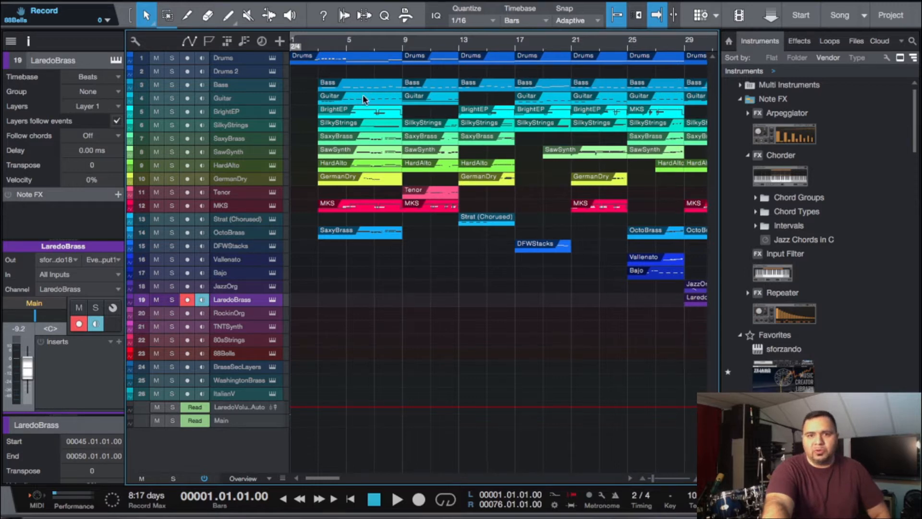
scroll(362, 94, down, 4)
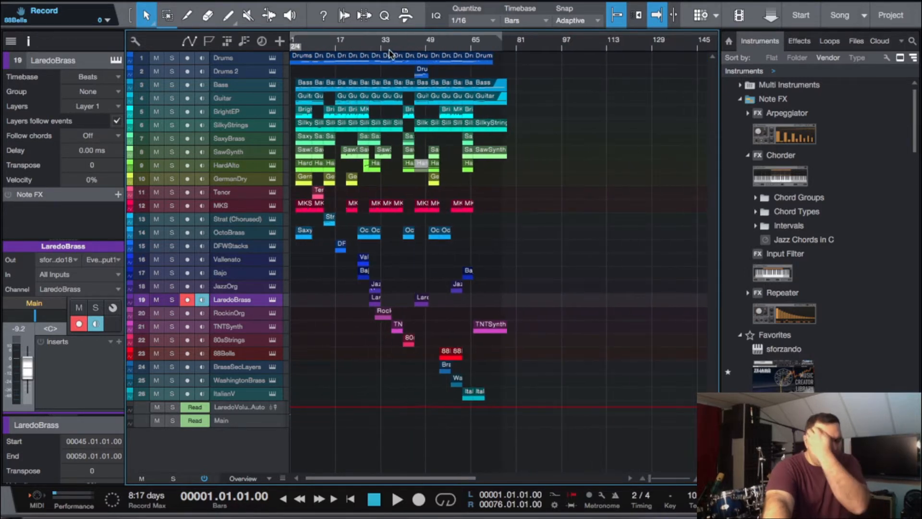
click(253, 62)
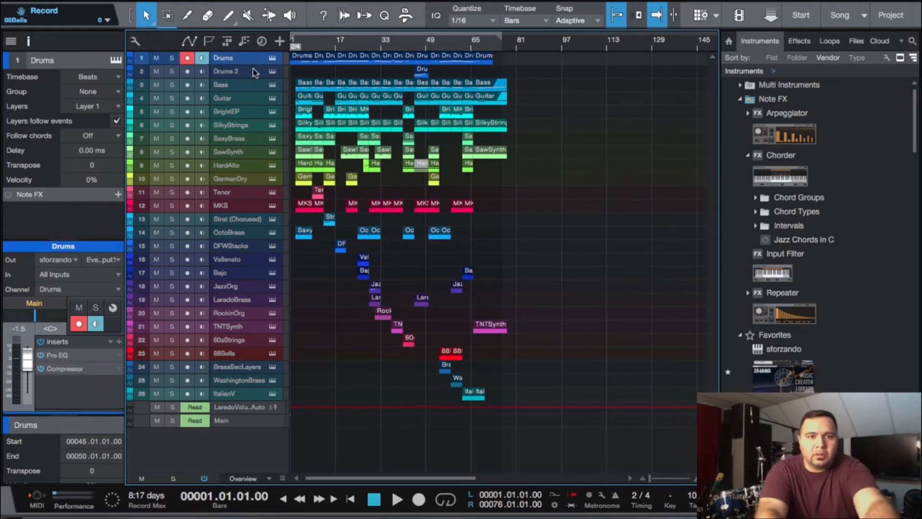
click(254, 72)
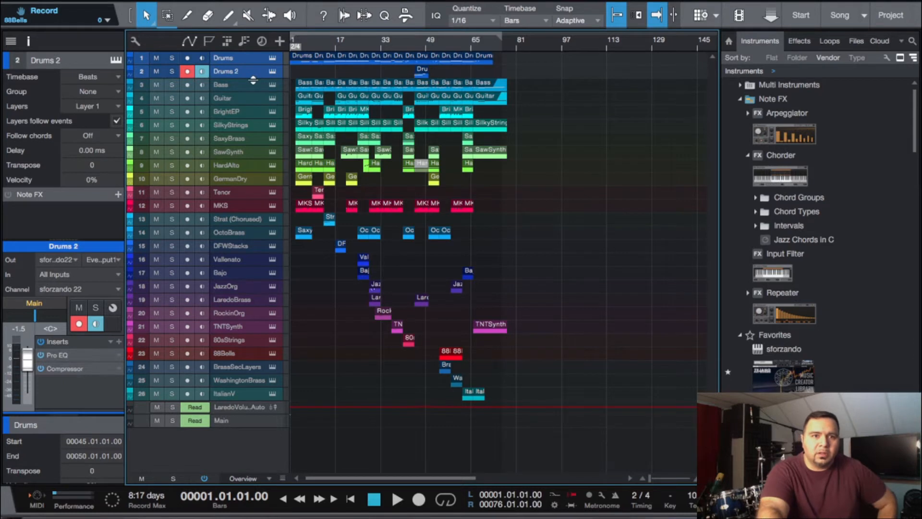
drag(253, 79, 253, 163)
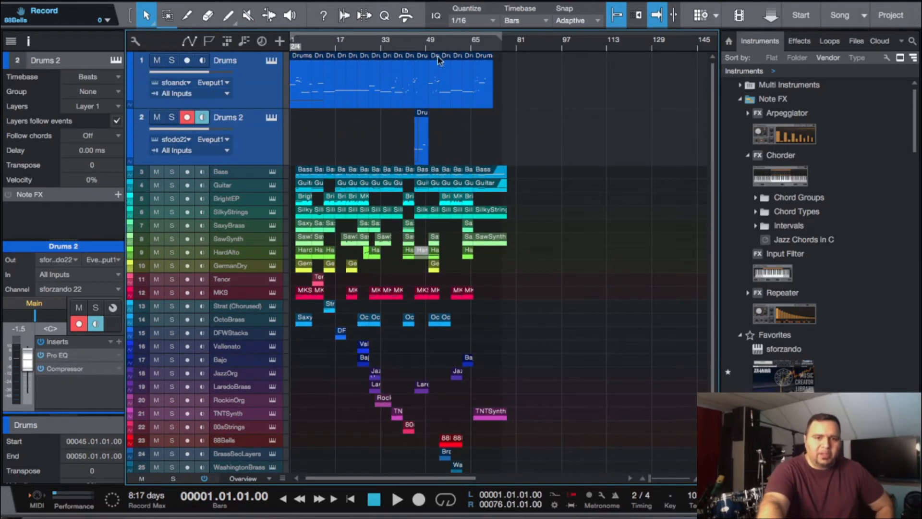
Play the song from the start to about bar 11 and stop playback
click(399, 500)
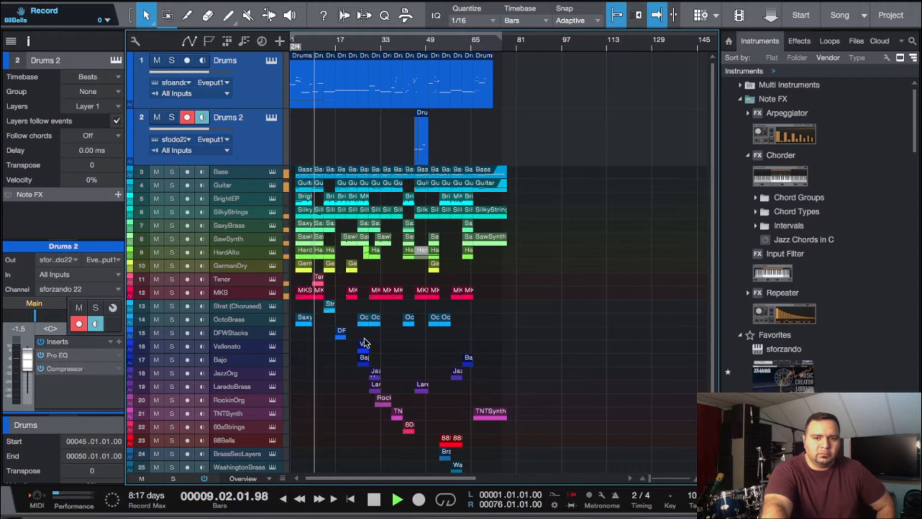
click(375, 501)
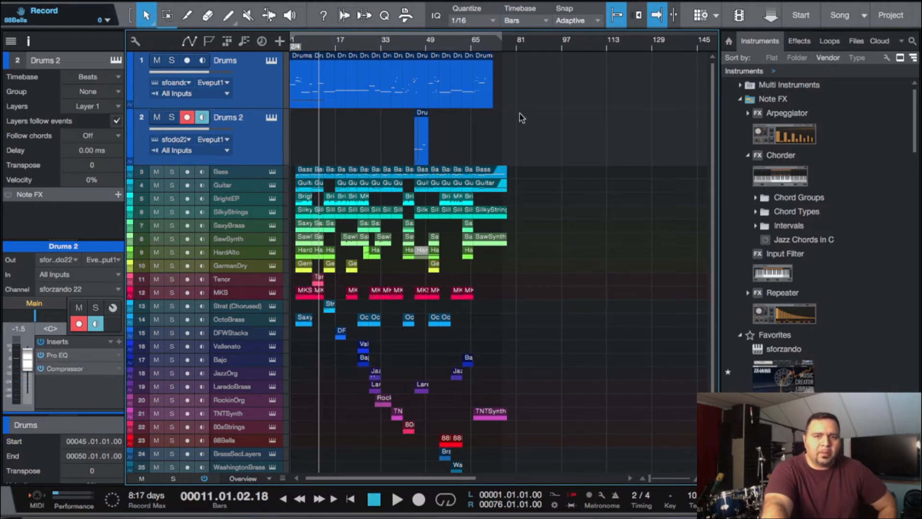
Merge all Drums events into one part, and bounce the Drums and Drums 2 parts to audio
drag(520, 92, 270, 62)
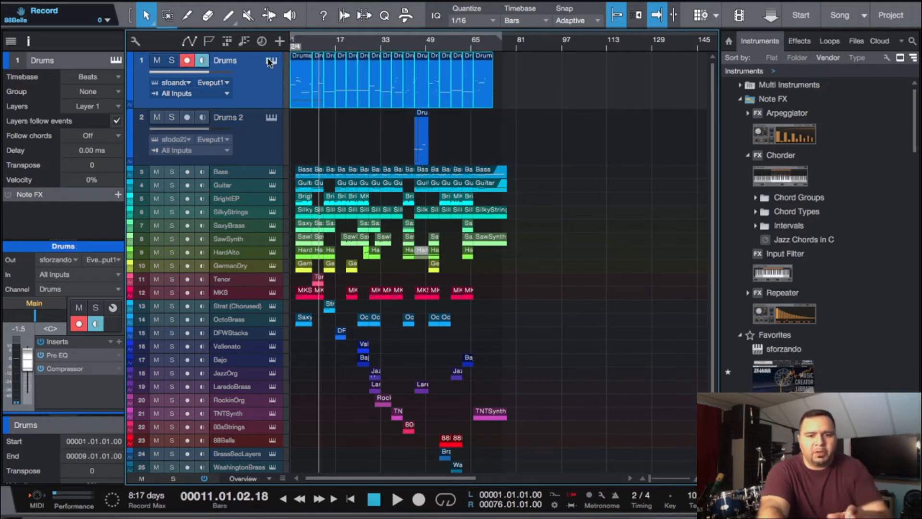
key(g)
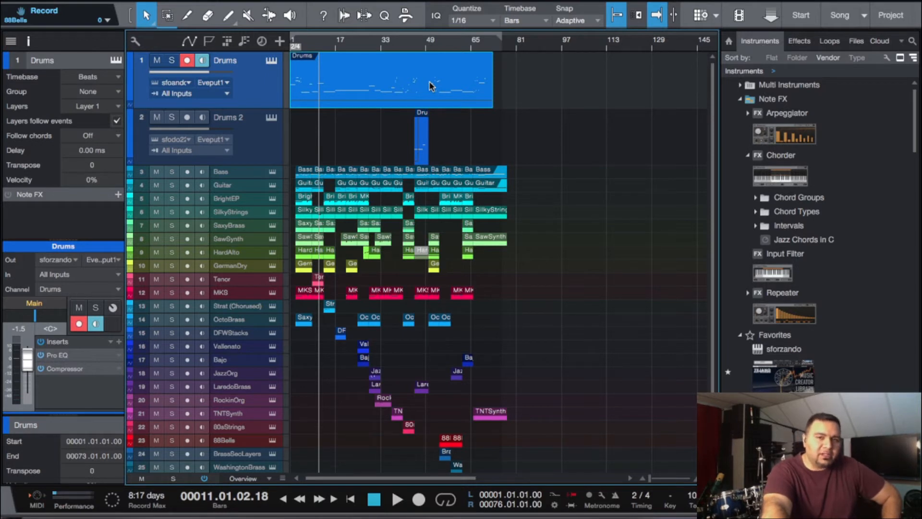
click(422, 139)
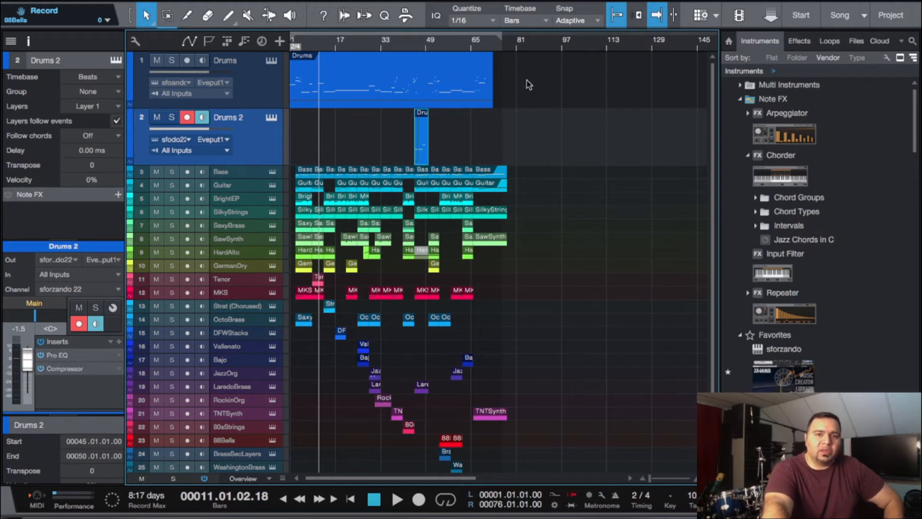
drag(528, 85, 274, 132)
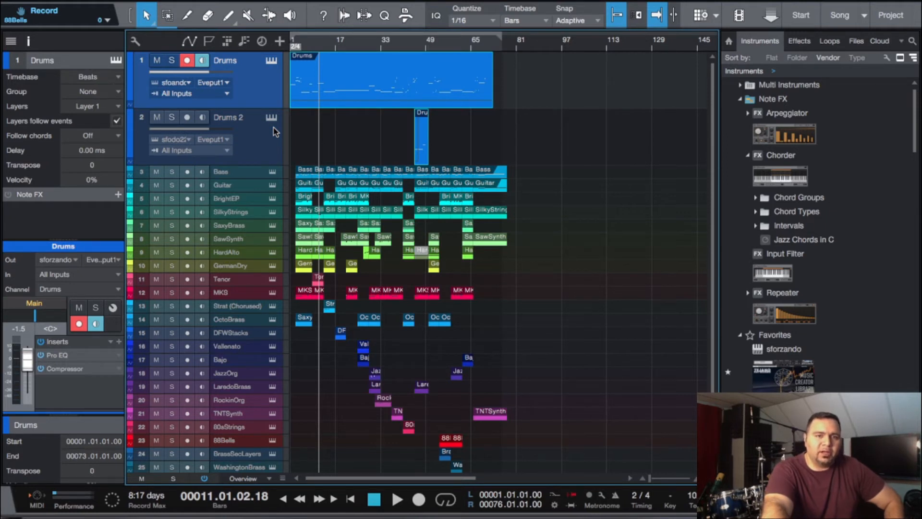
right_click(375, 94)
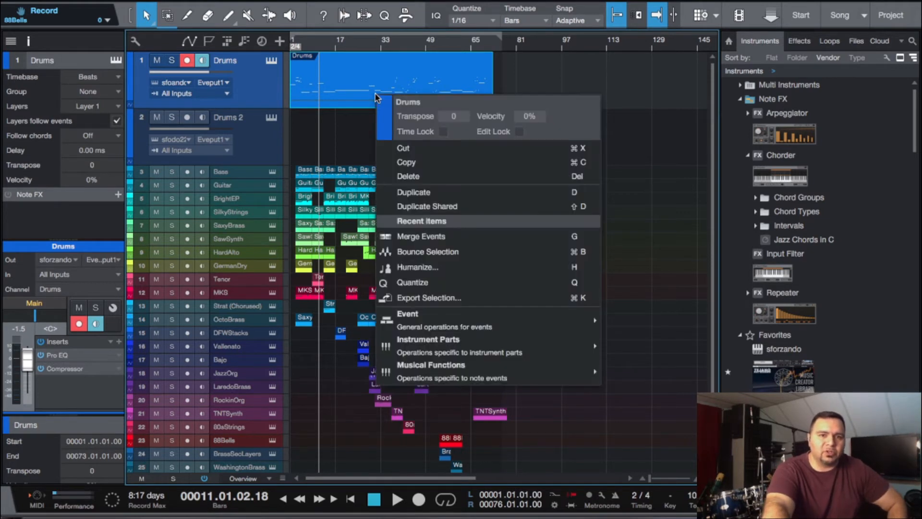
click(440, 255)
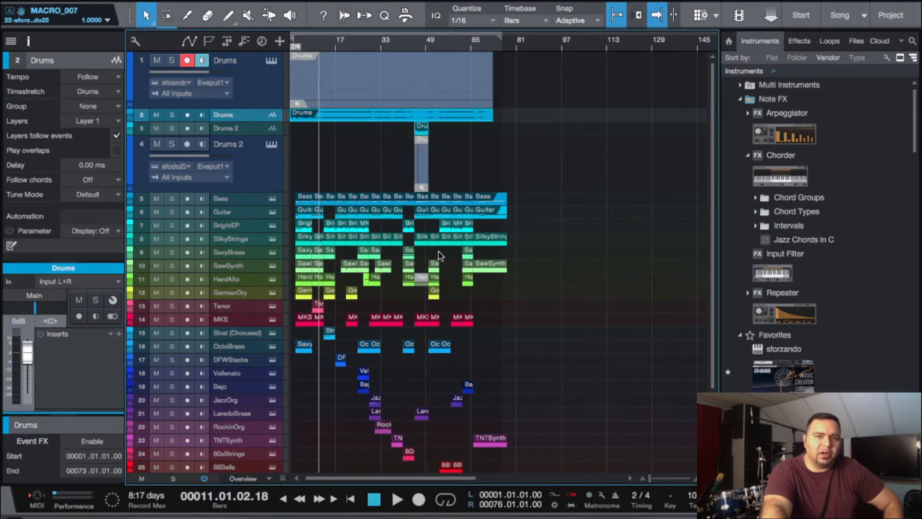
Enlarge the bounced Drums and Drums 2 audio tracks and inspect their waveforms along the timeline
shift+click(249, 132)
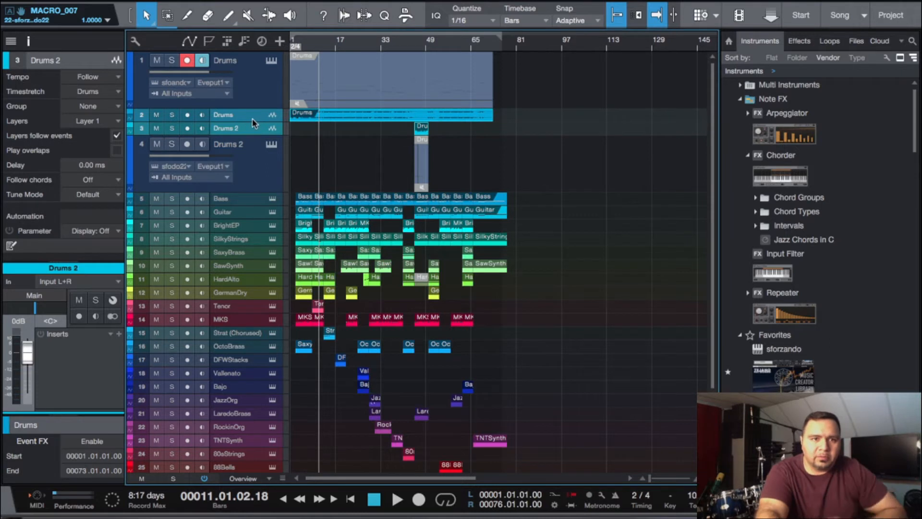
drag(253, 121, 253, 178)
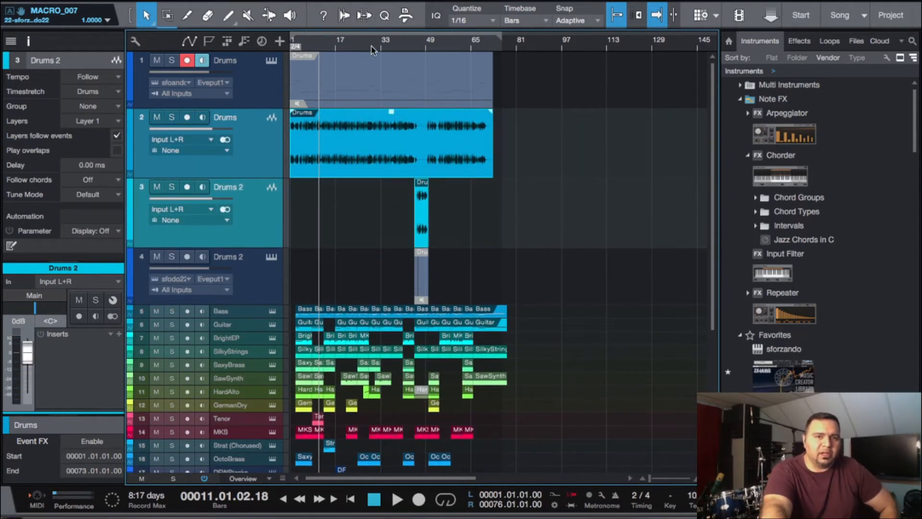
scroll(371, 46, up, 8)
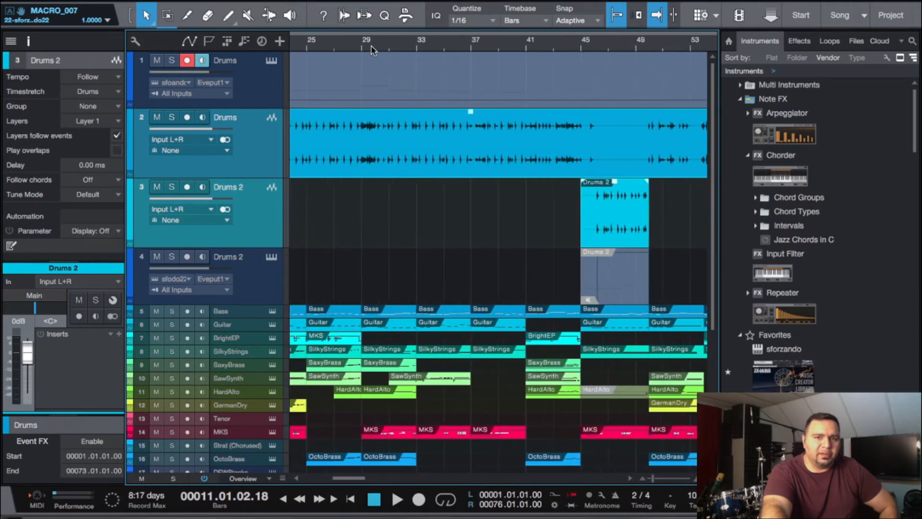
scroll(371, 46, down, 2)
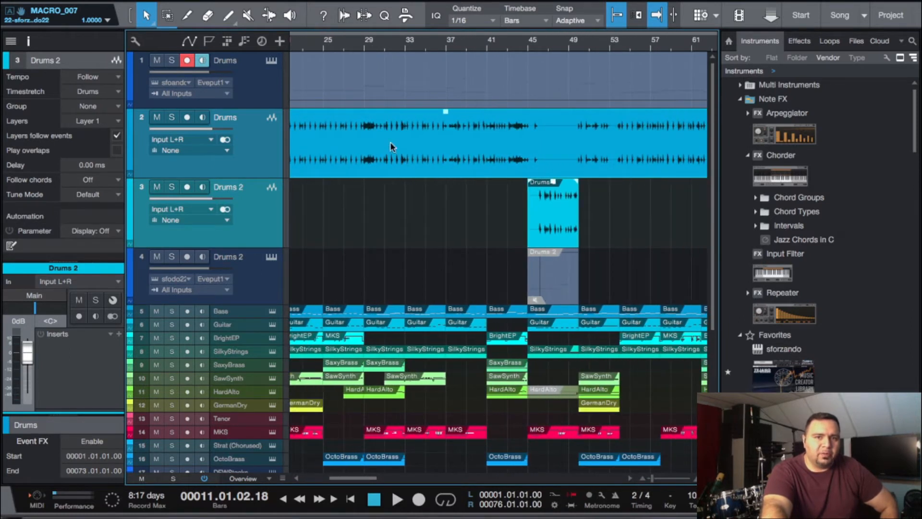
scroll(388, 227, left, 5)
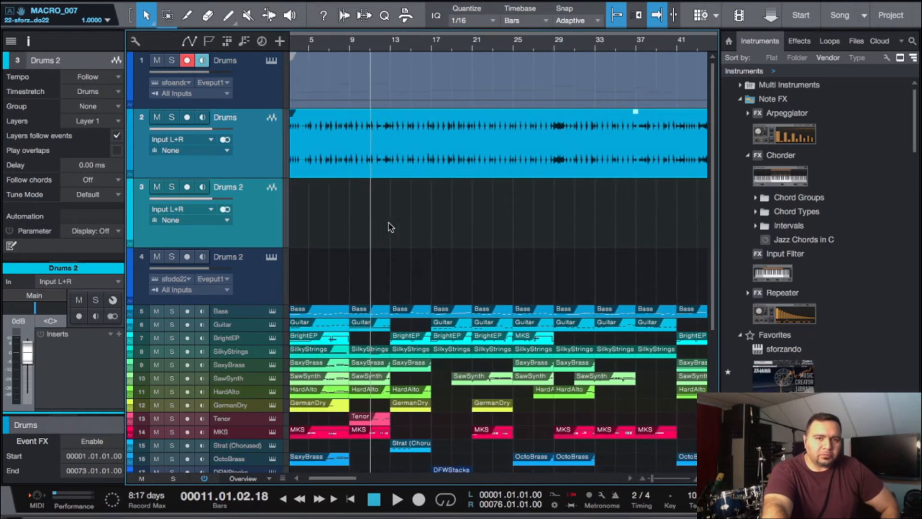
scroll(388, 227, left, 1)
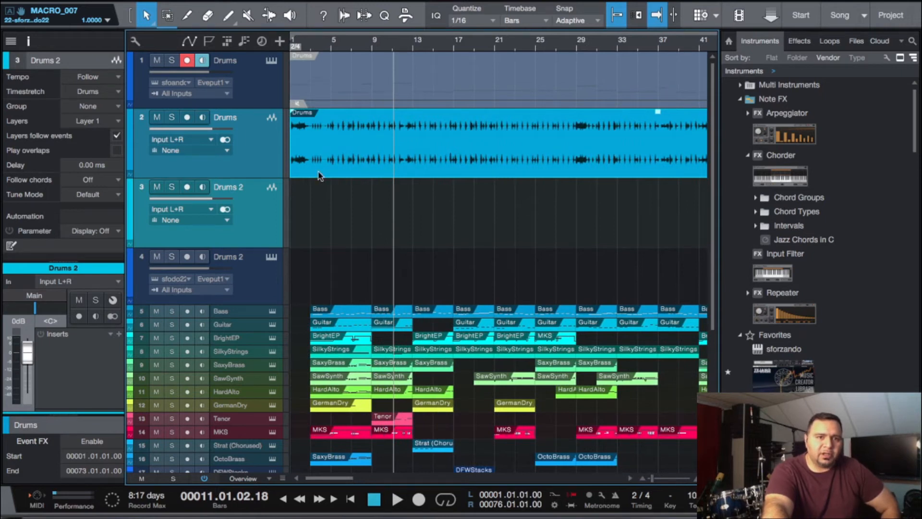
Set the tempo mode of the bounced Drums and Drums 2 audio tracks to Timestretch
click(357, 153)
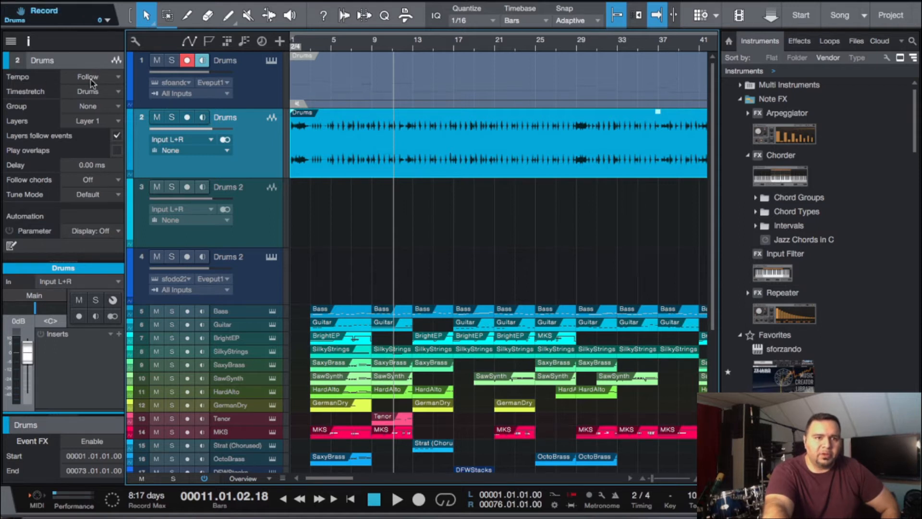
click(118, 76)
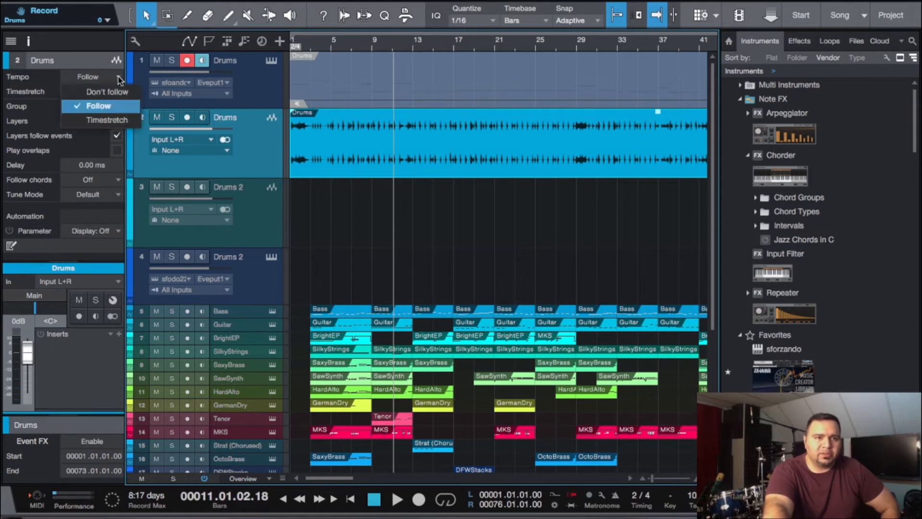
click(123, 121)
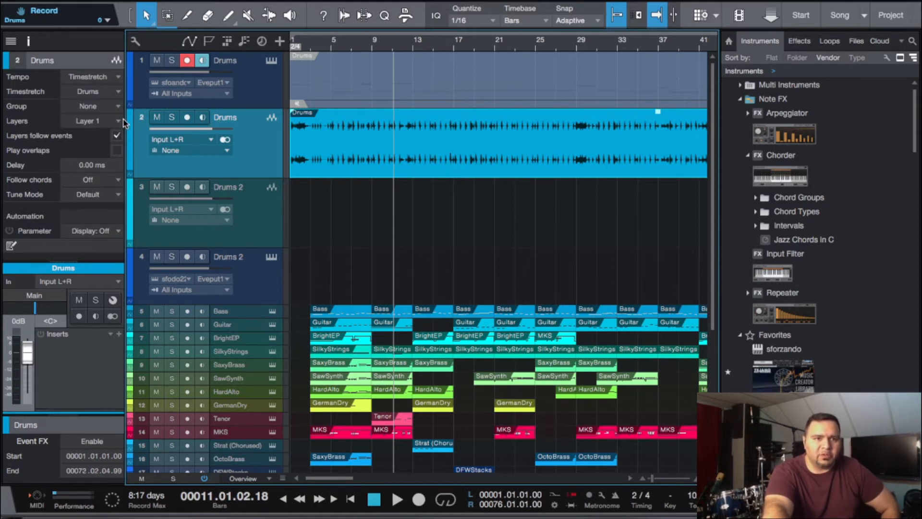
click(248, 216)
click(118, 77)
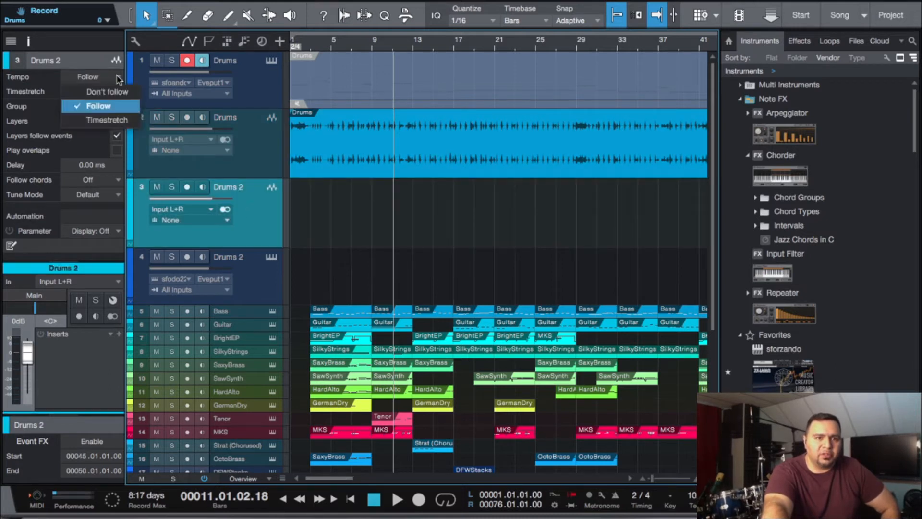
click(119, 119)
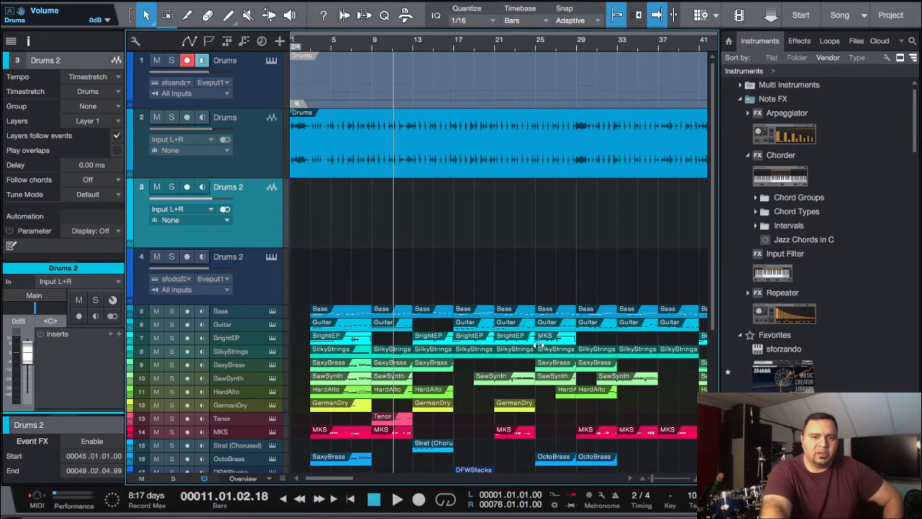
Examine the remaining instrument tracks and compare the bounced drum audio with its muted source parts across the arrangement
scroll(574, 334, down, 1)
scroll(574, 335, down, 1)
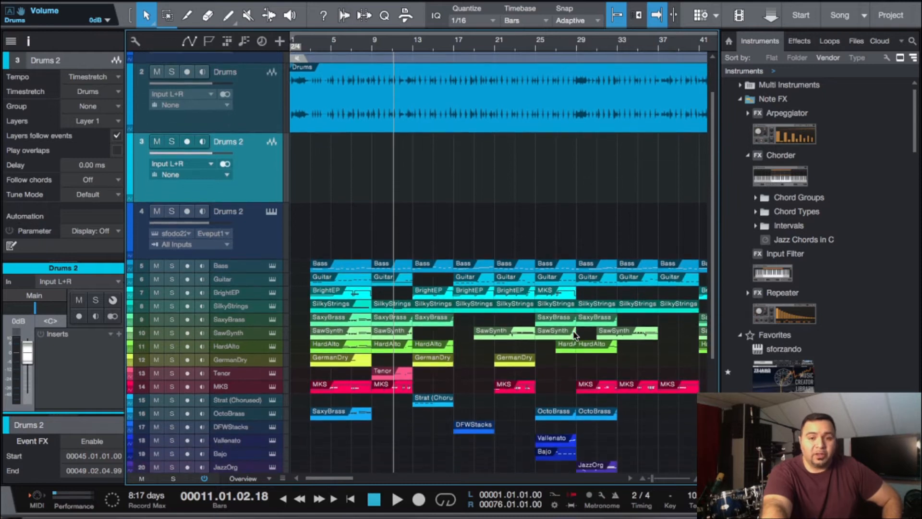
scroll(574, 334, down, 5)
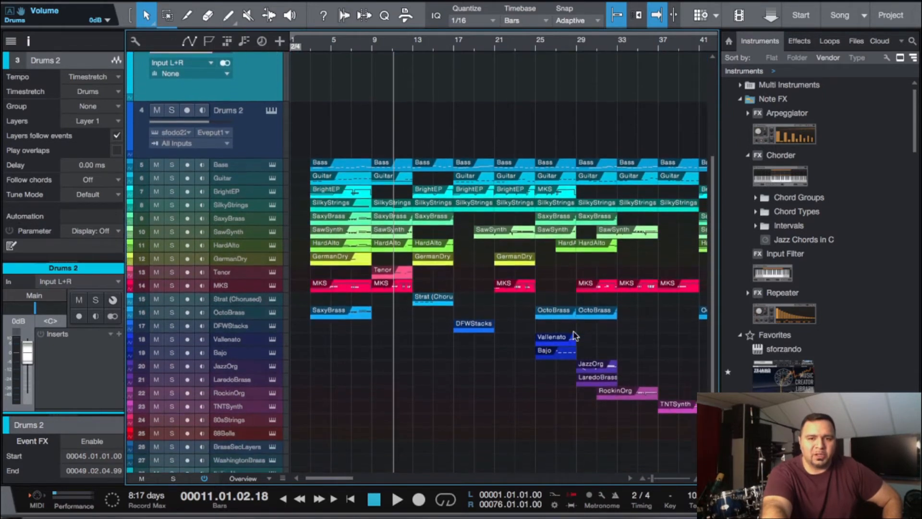
scroll(575, 335, right, 8)
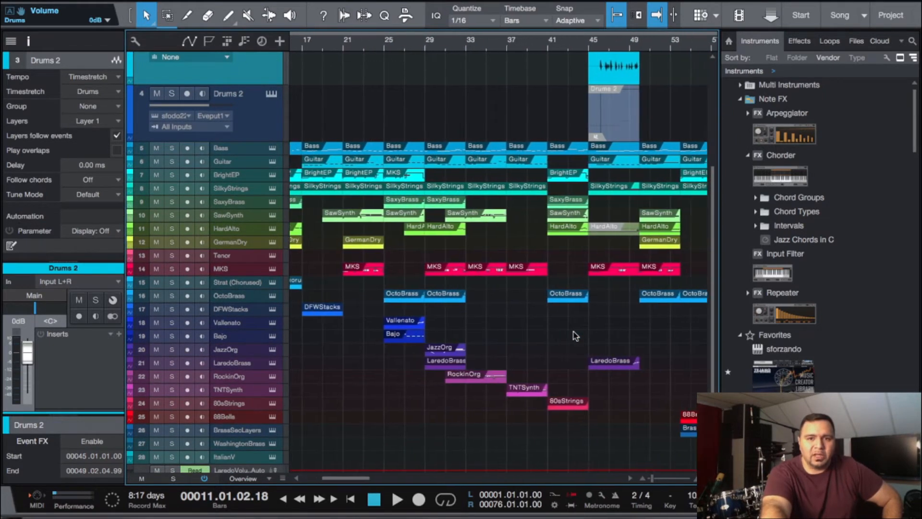
scroll(575, 335, left, 8)
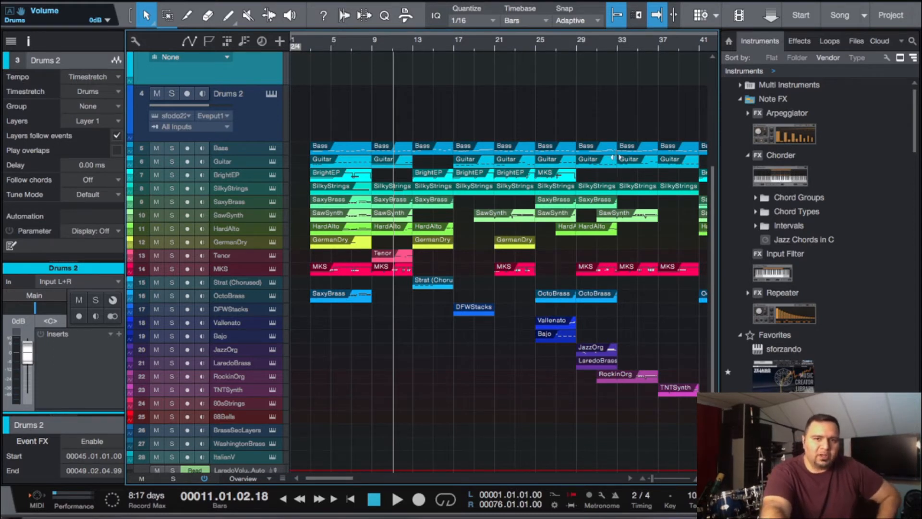
scroll(606, 130, up, 1)
scroll(606, 130, up, 4)
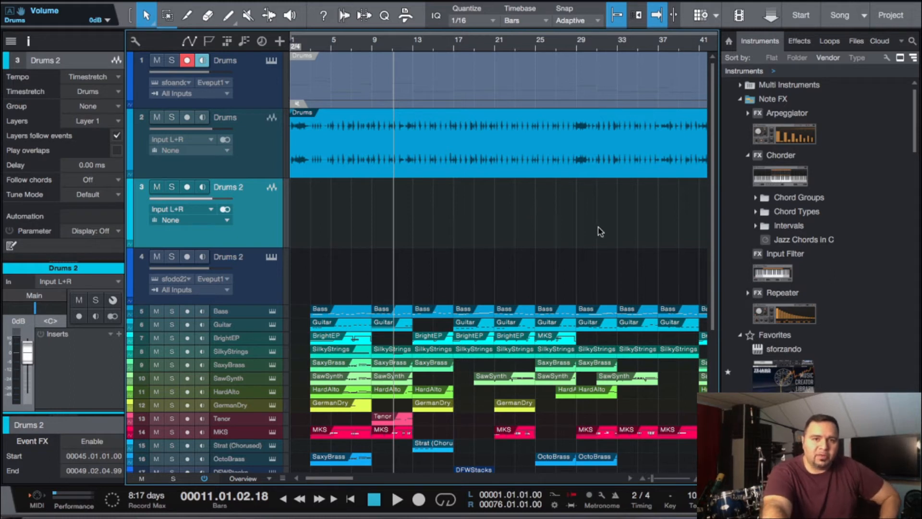
scroll(599, 232, right, 6)
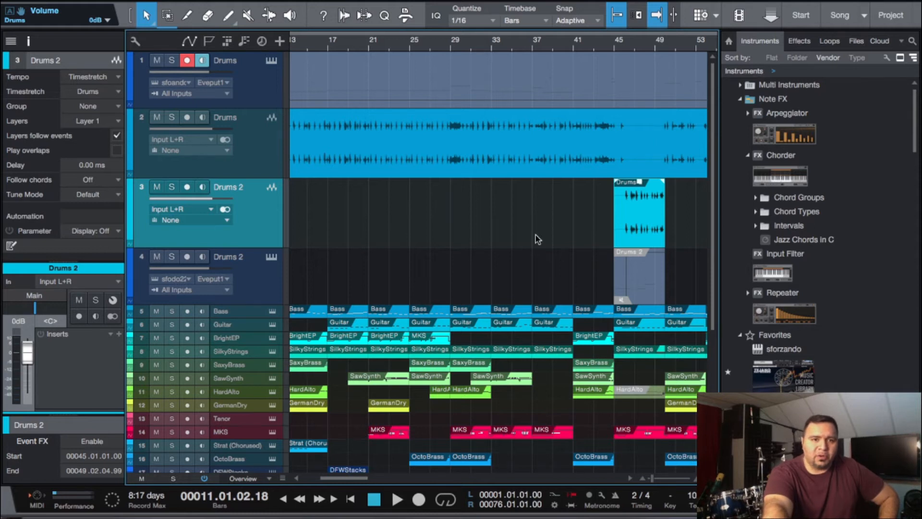
scroll(534, 235, left, 3)
scroll(535, 235, left, 2)
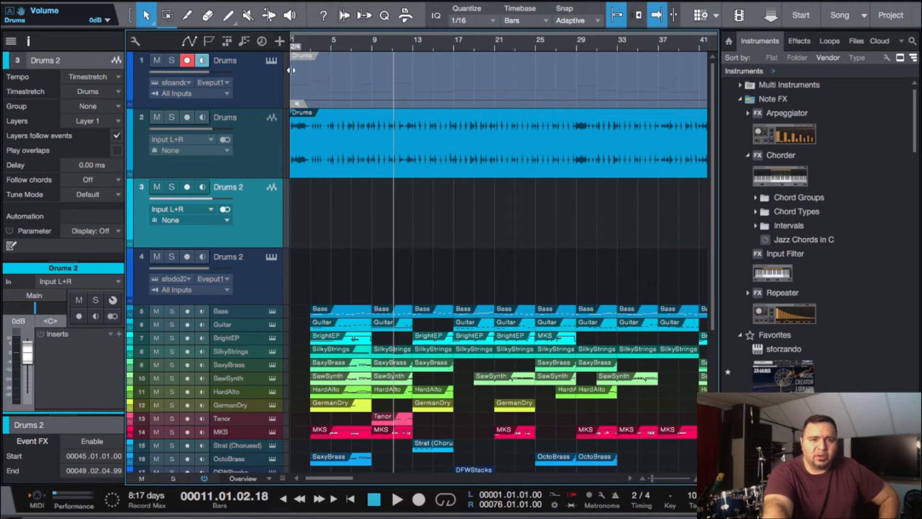
Select the muted Drums instrument part and return the playhead to the start of the song
click(340, 83)
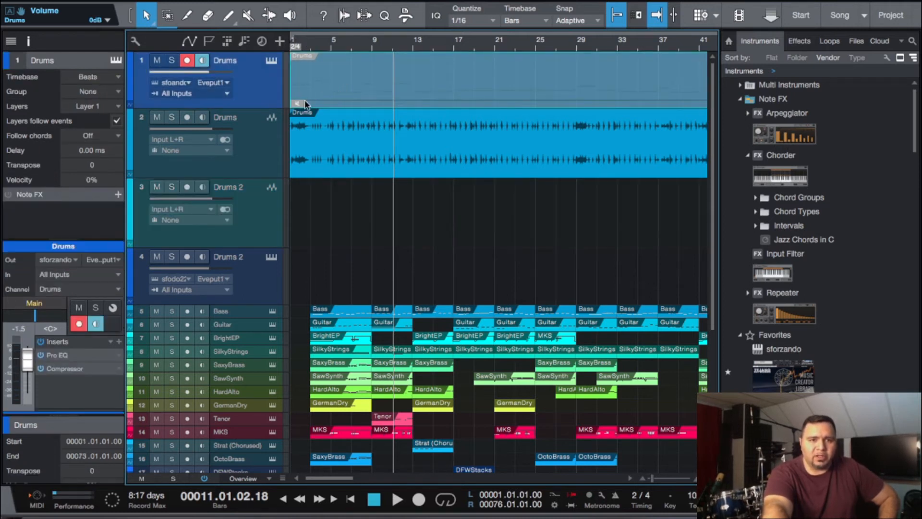
scroll(489, 261, right, 10)
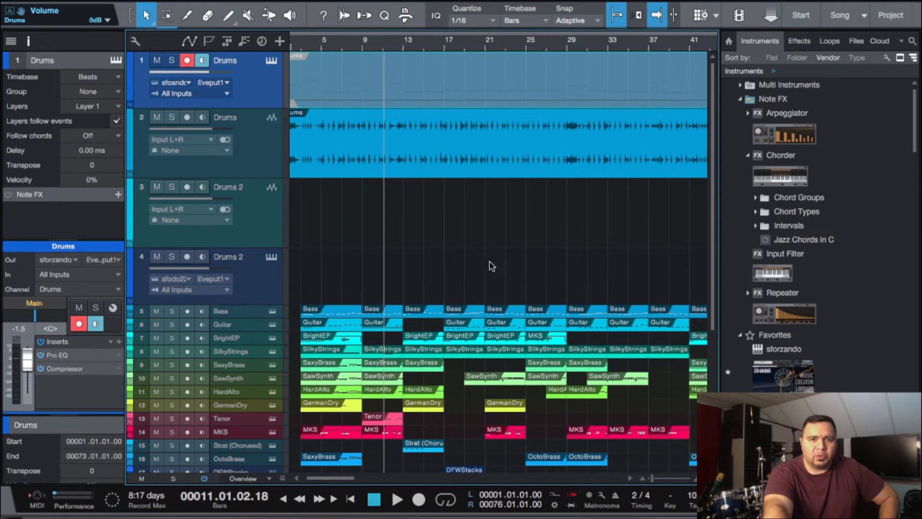
scroll(489, 261, left, 10)
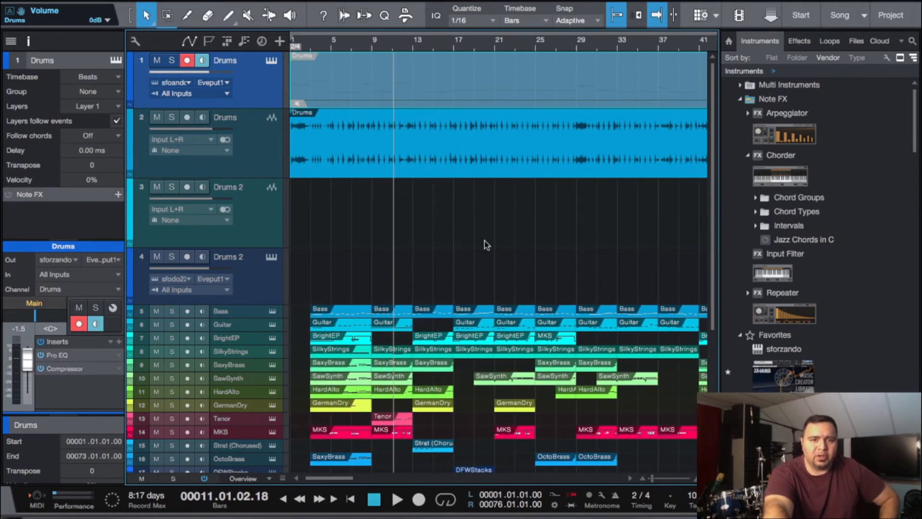
click(374, 498)
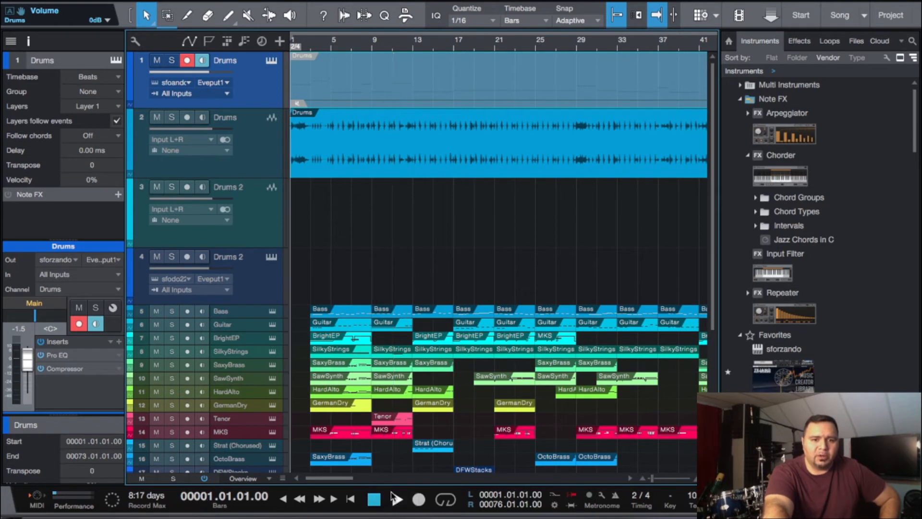
Play the song from the start and raise its tempo slightly, playing on to compare the timestretched drum audio with the instrument tracks
click(395, 499)
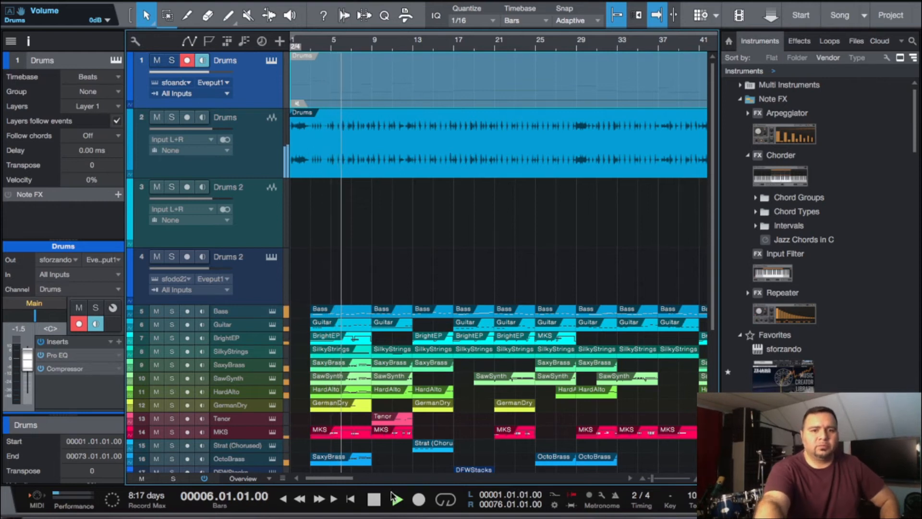
click(392, 498)
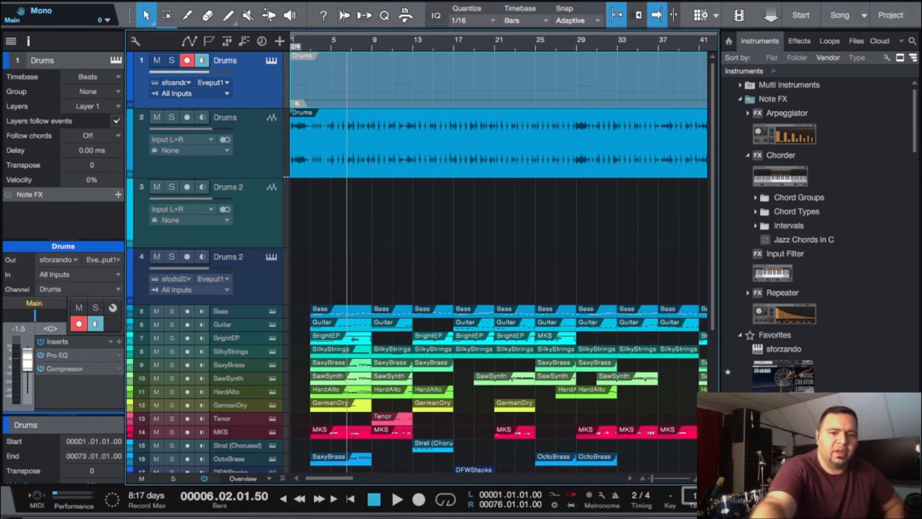
key(Return)
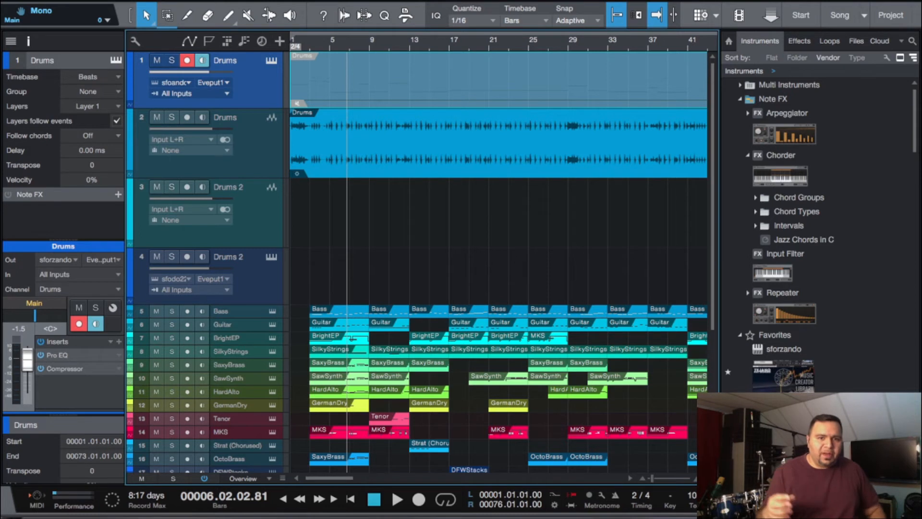
key(space)
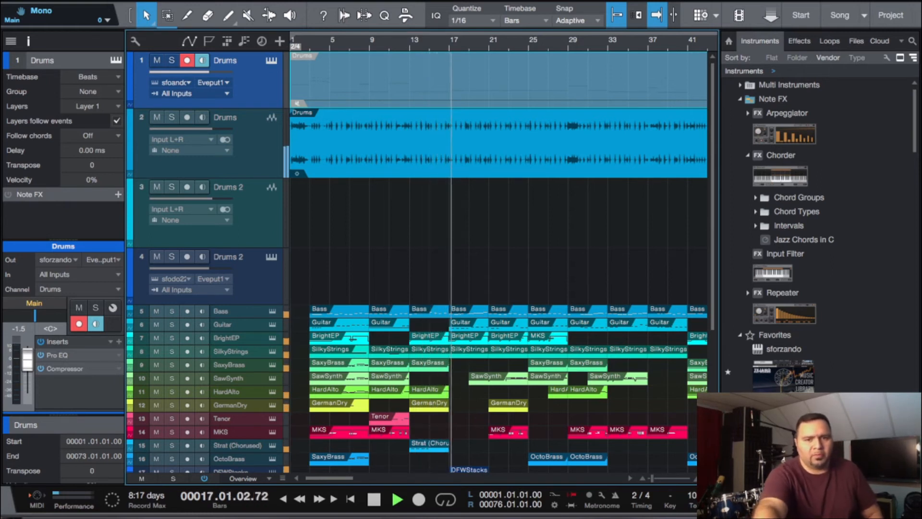
key(space)
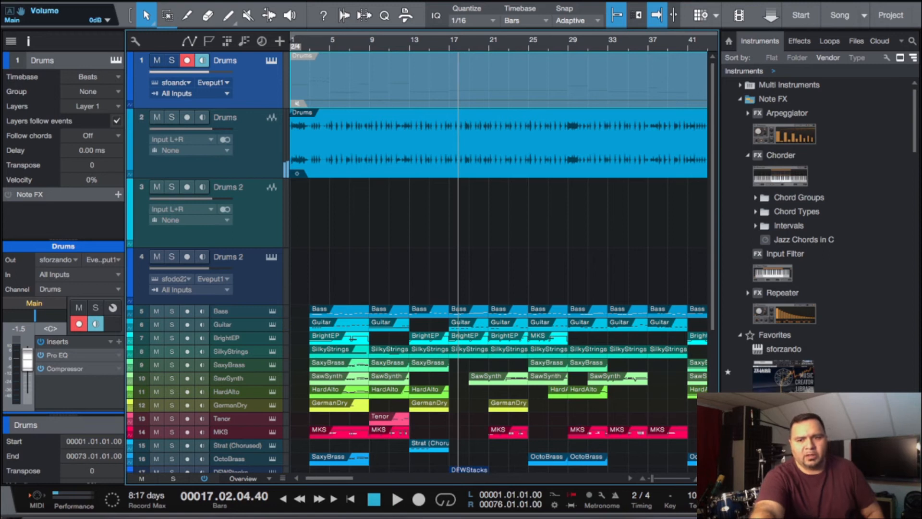
Lower the song tempo to about 96 BPM and audition the timestretched drums from around bar 16
key(e)
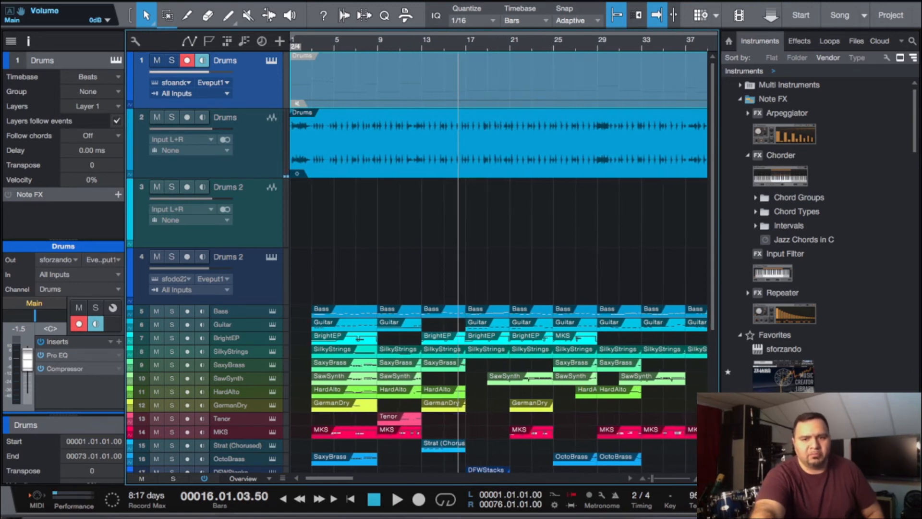
scroll(702, 495, up, 1)
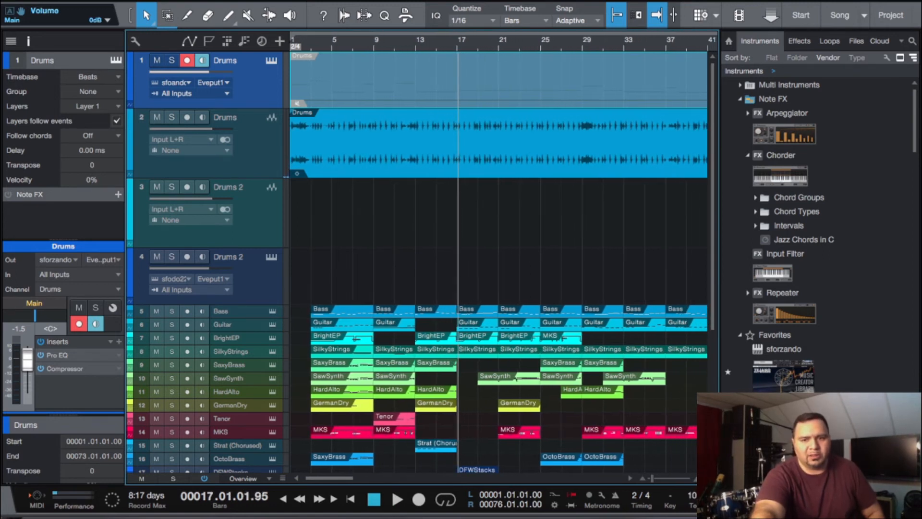
scroll(703, 495, down, 4)
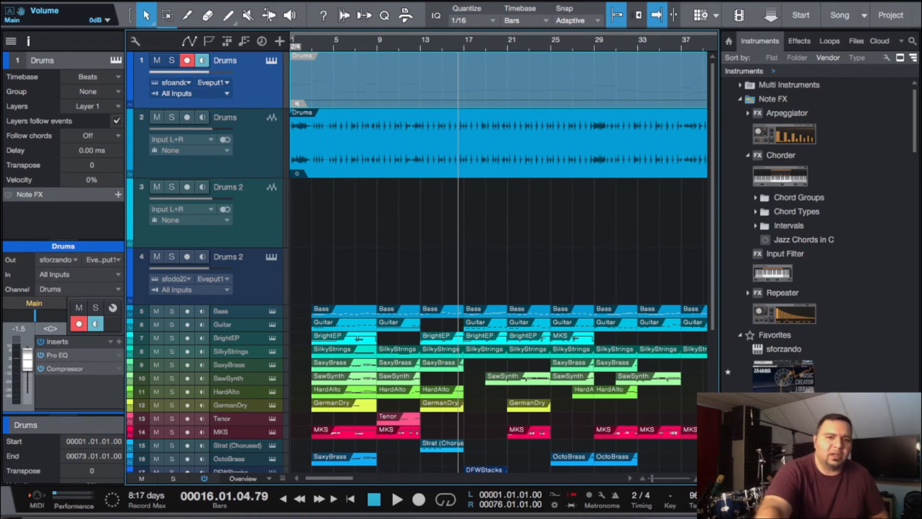
key(space)
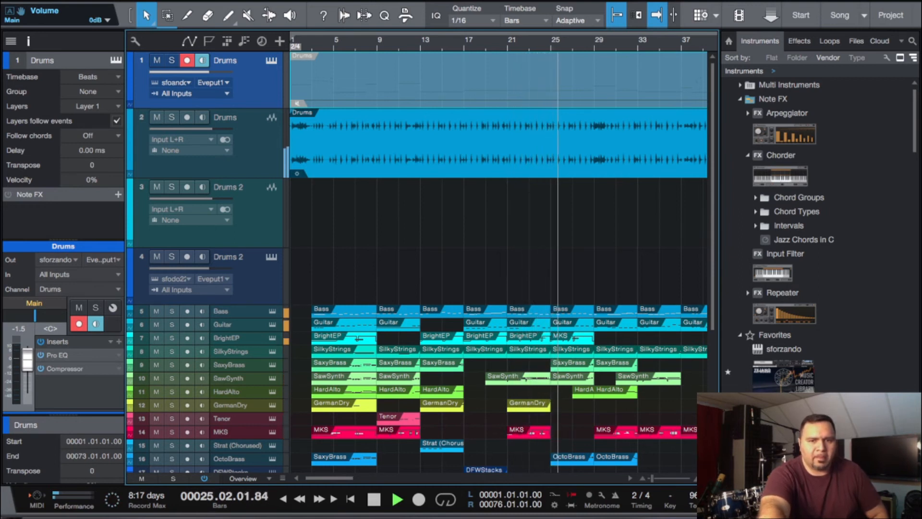
key(space)
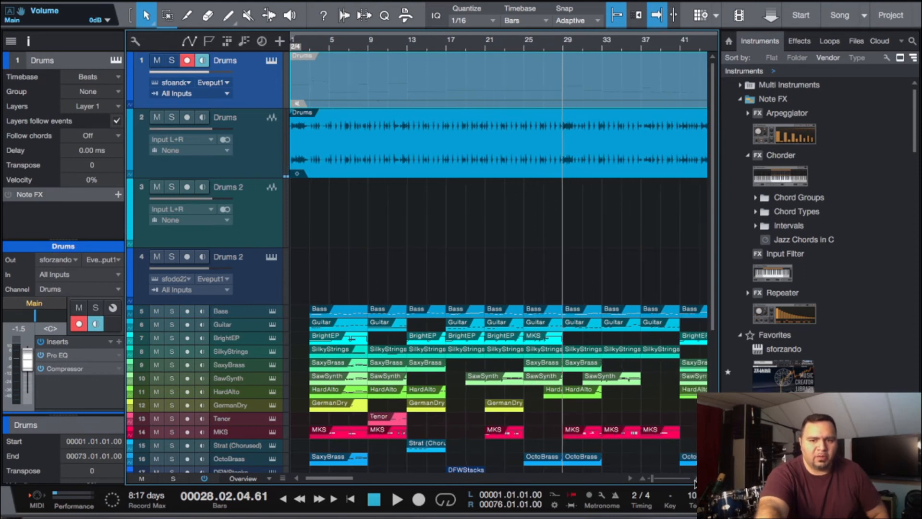
Audition the song from around bar 28 at a faster tempo above 100 BPM and return the playhead to the start
key(space)
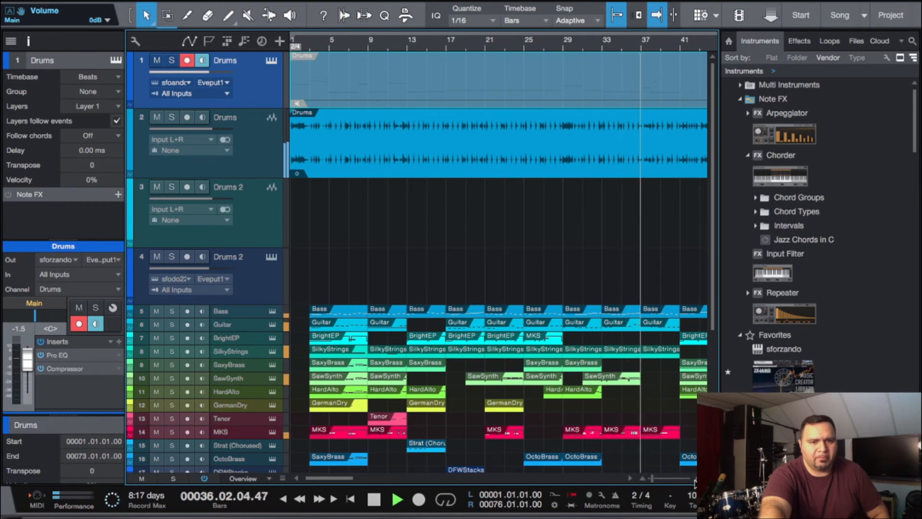
key(space)
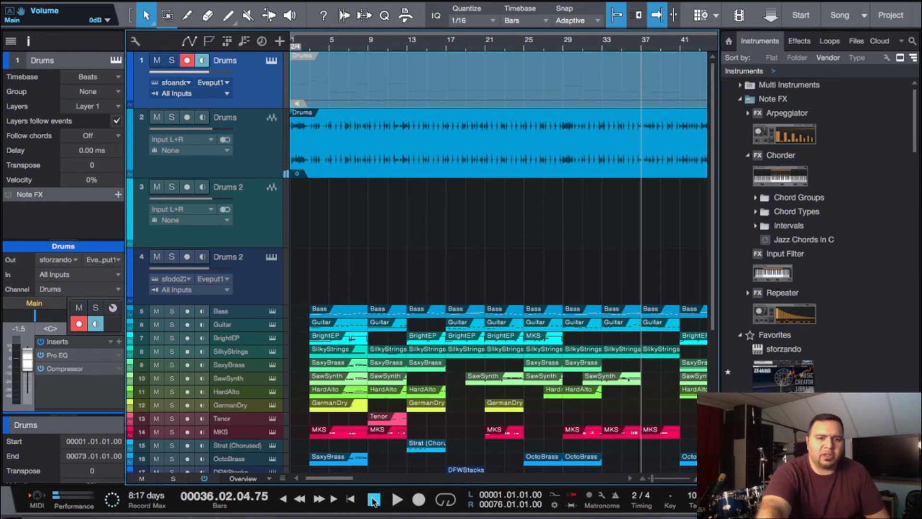
click(373, 500)
click(373, 500)
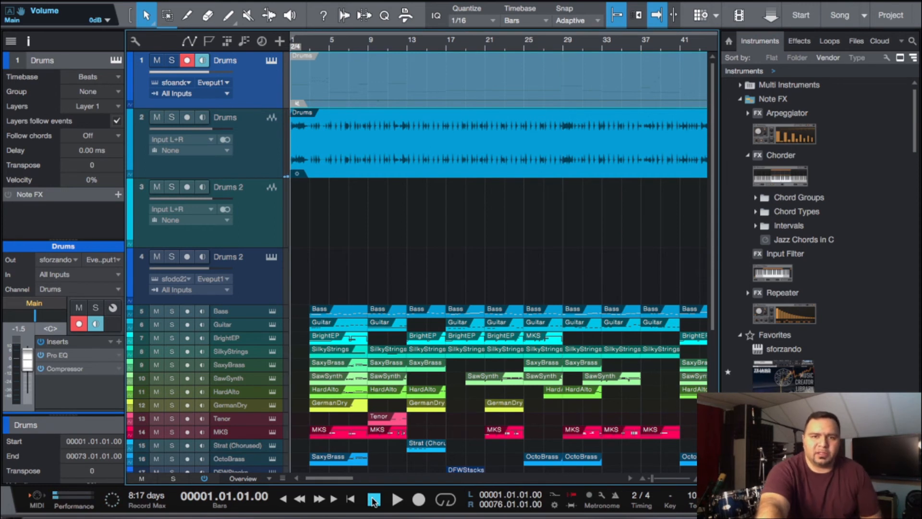